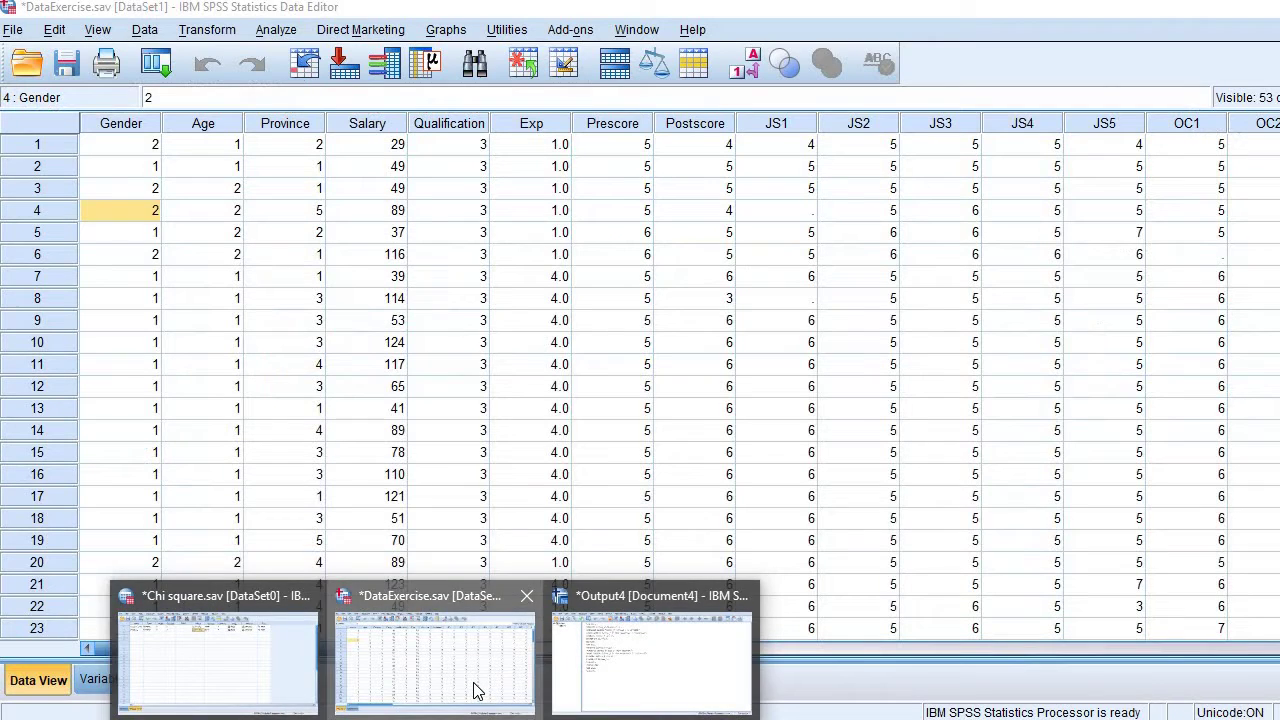
Bring DataExercise.sav to the front and inspect Salary values in rows 11, 13 and 14
left_click(476, 690)
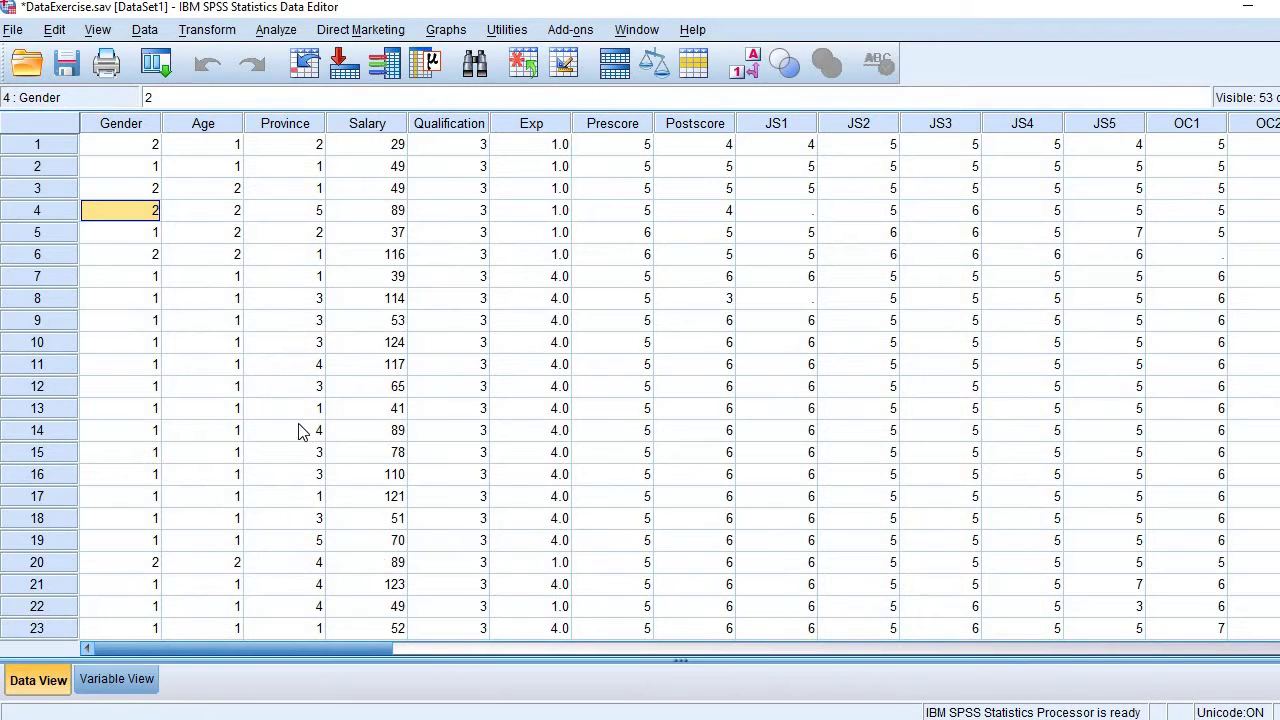
left_click(388, 190)
left_click(384, 362)
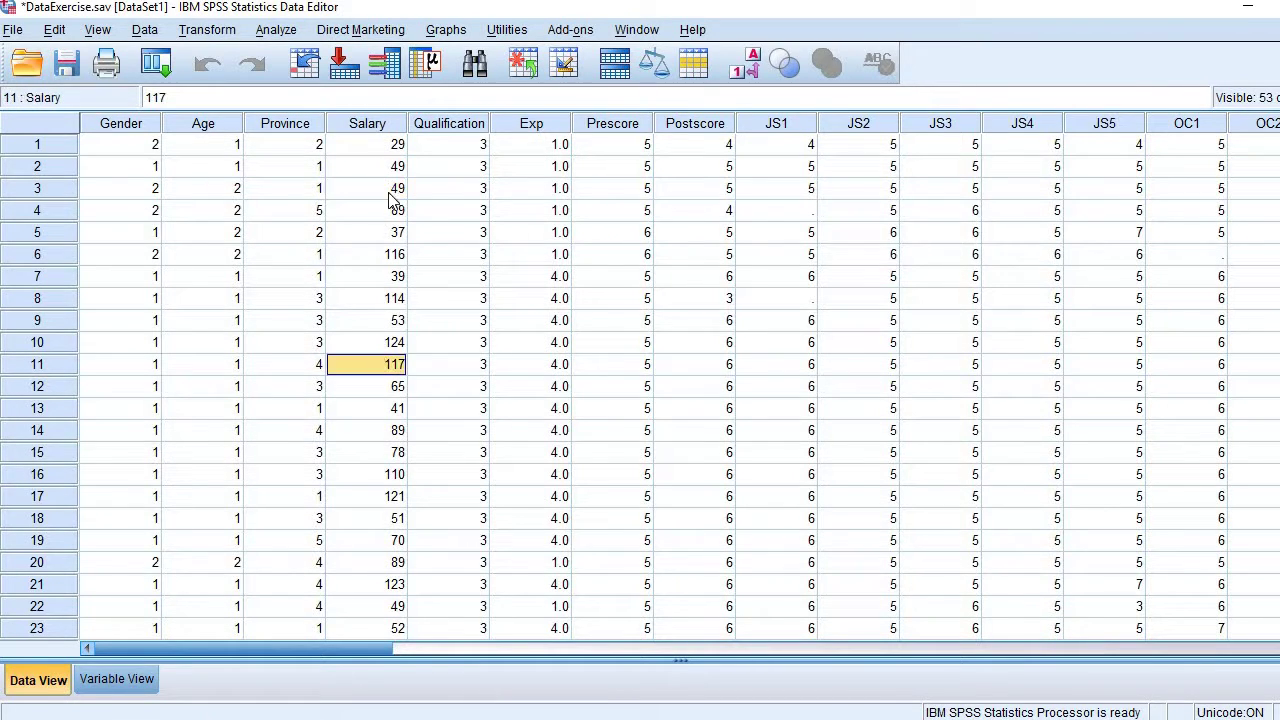
left_click(388, 300)
left_click(395, 367)
left_click(400, 408)
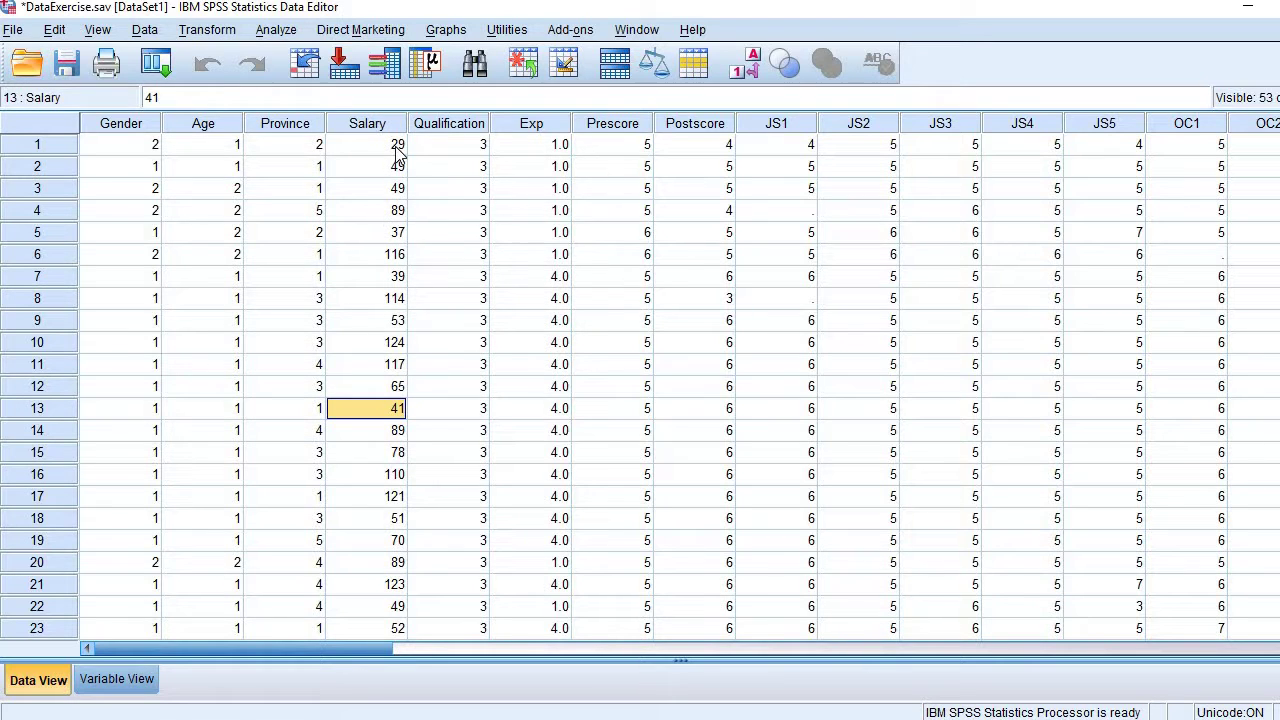
left_click(380, 369)
left_click(388, 432)
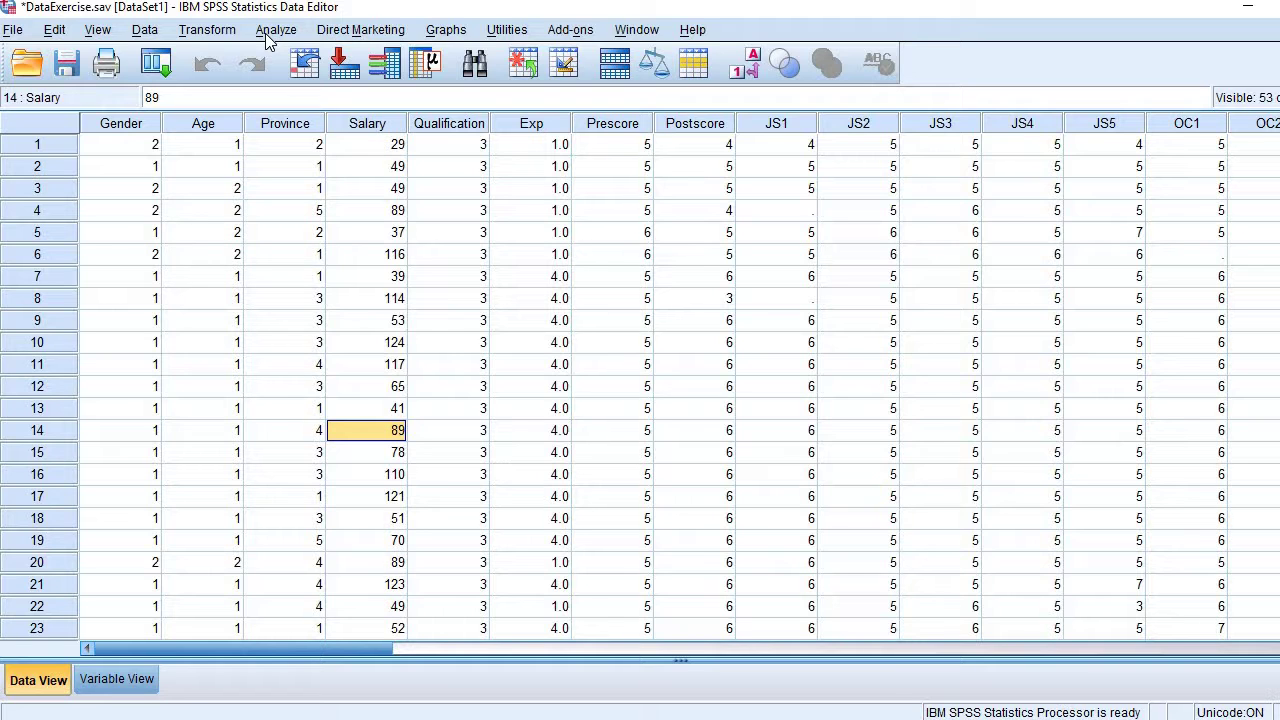
Run Descriptives on Salary, giving N 104, range 21–125, mean 72.33 and SD 31.124
left_click(272, 30)
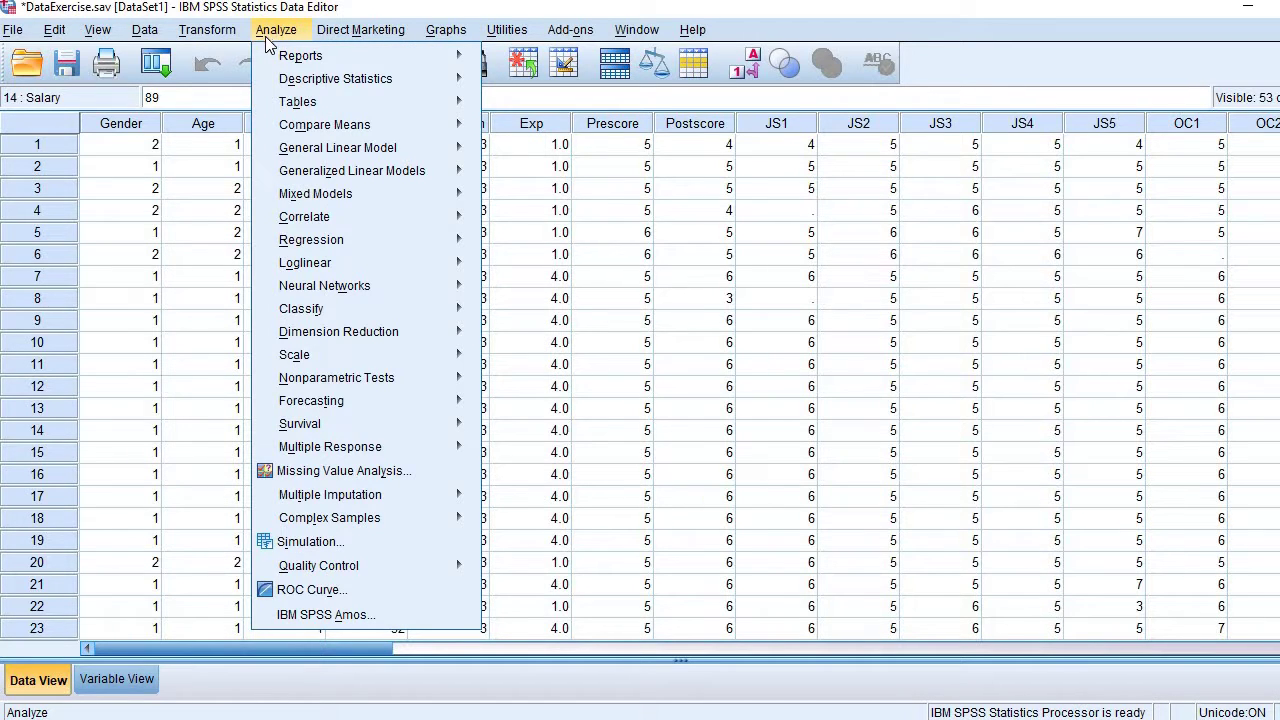
mouse_move(402, 80)
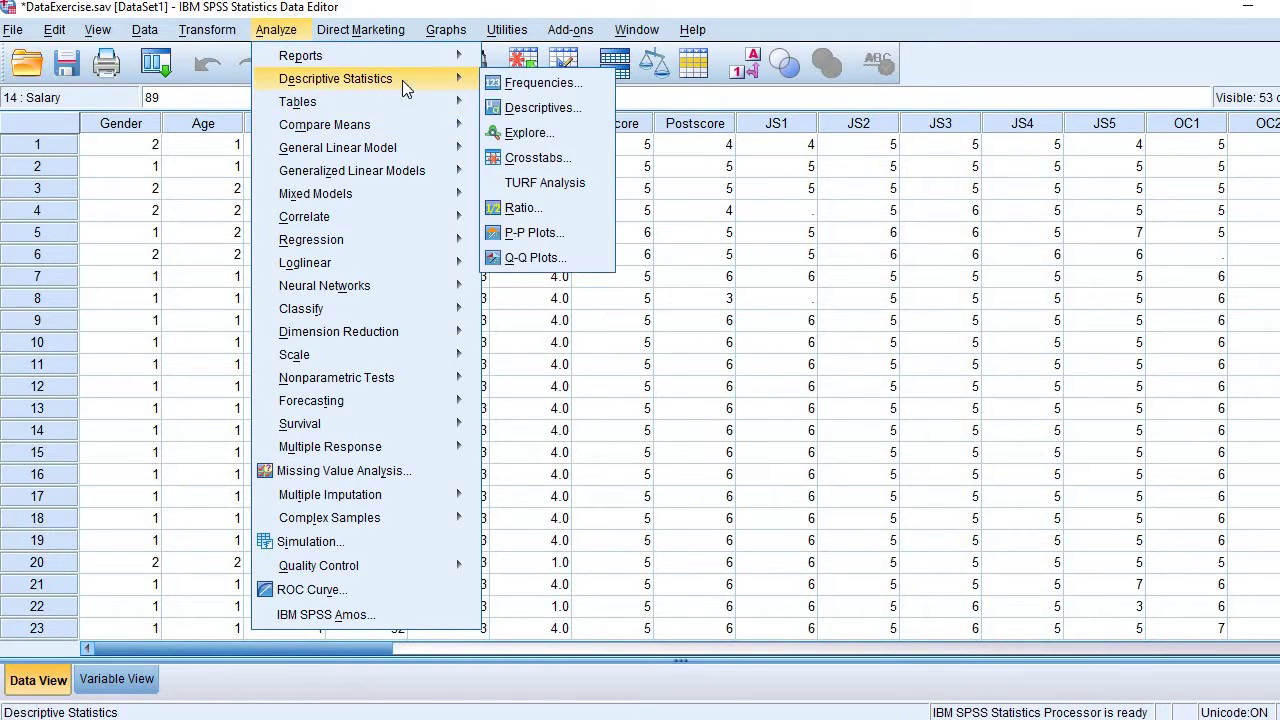
left_click(506, 104)
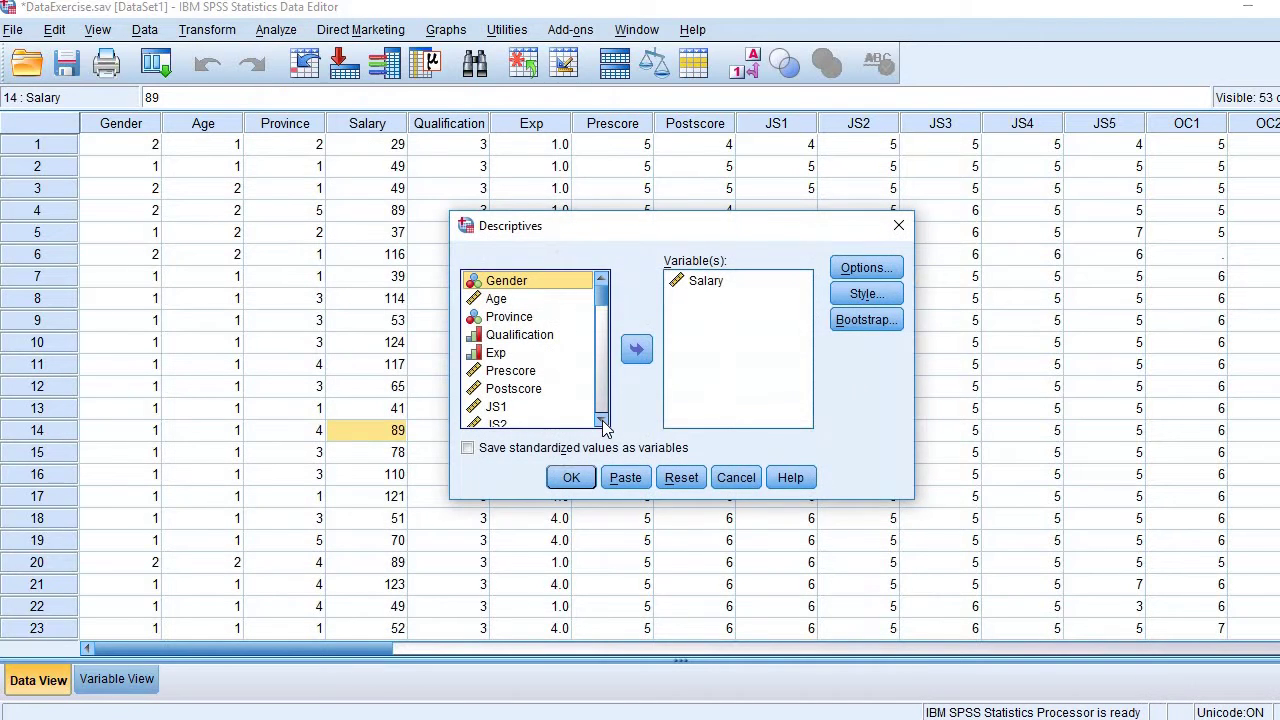
left_click(688, 282)
left_click(637, 348)
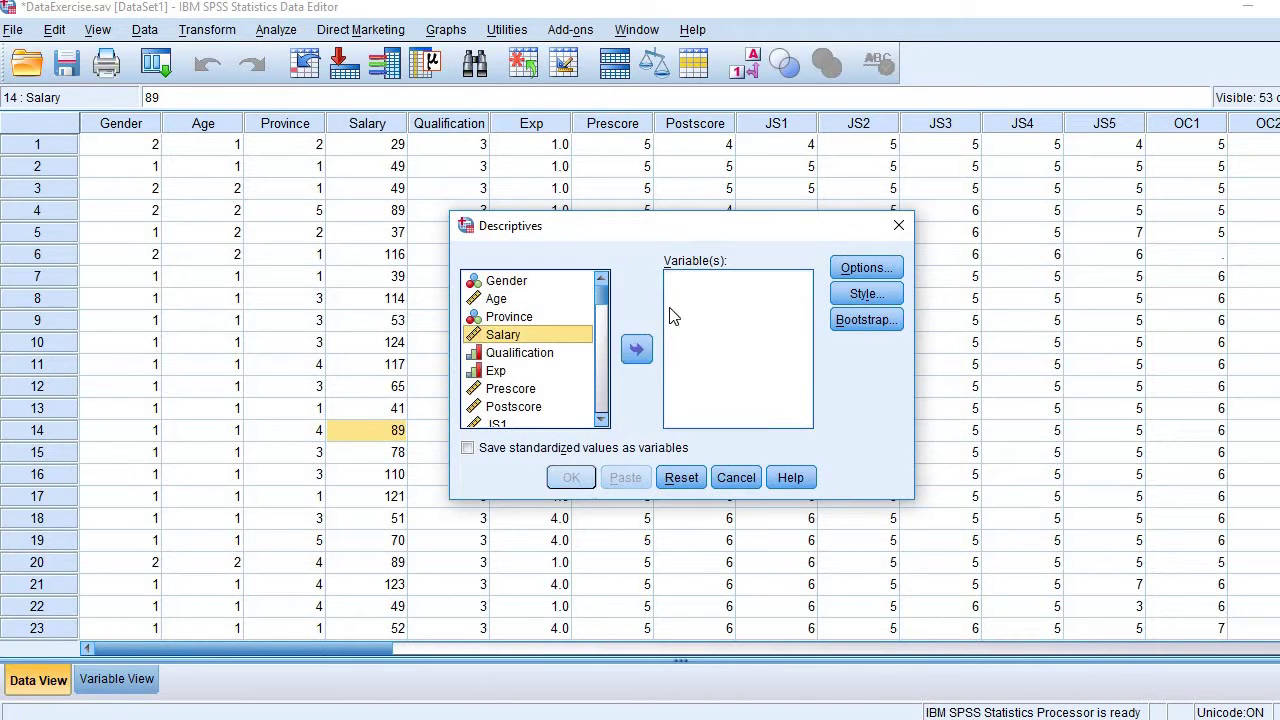
left_click(637, 348)
left_click(571, 478)
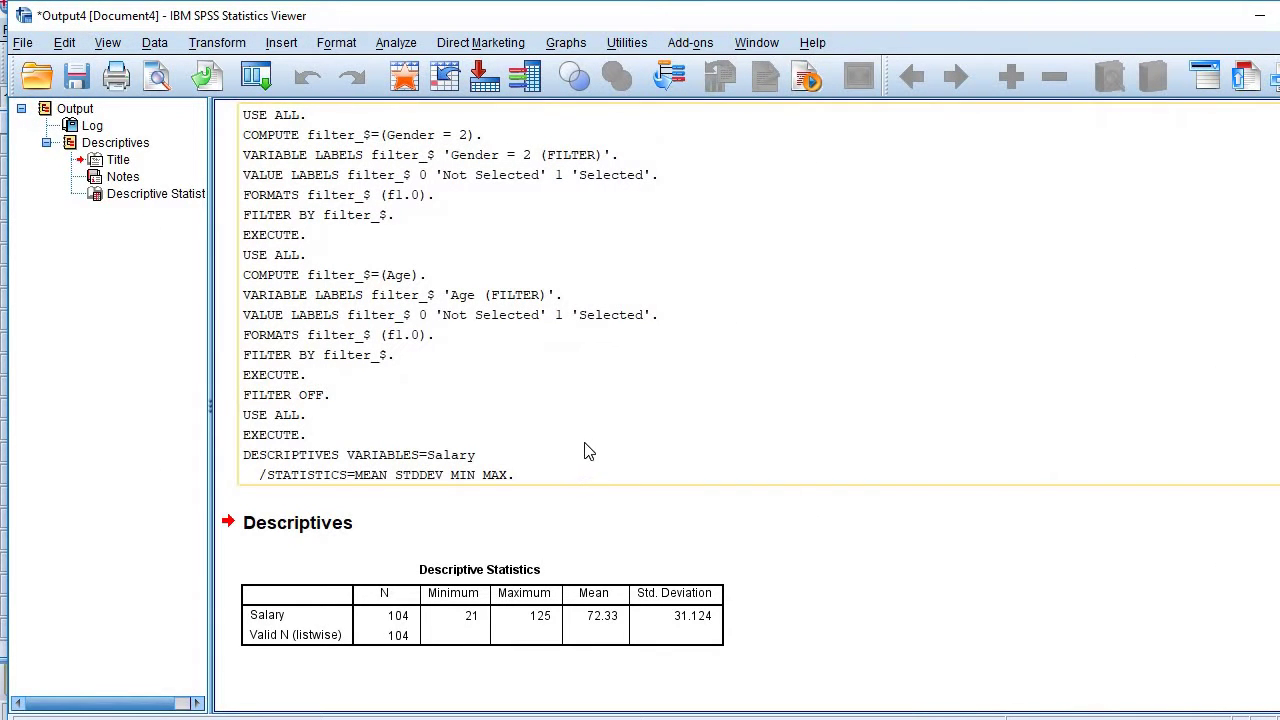
left_click(592, 638)
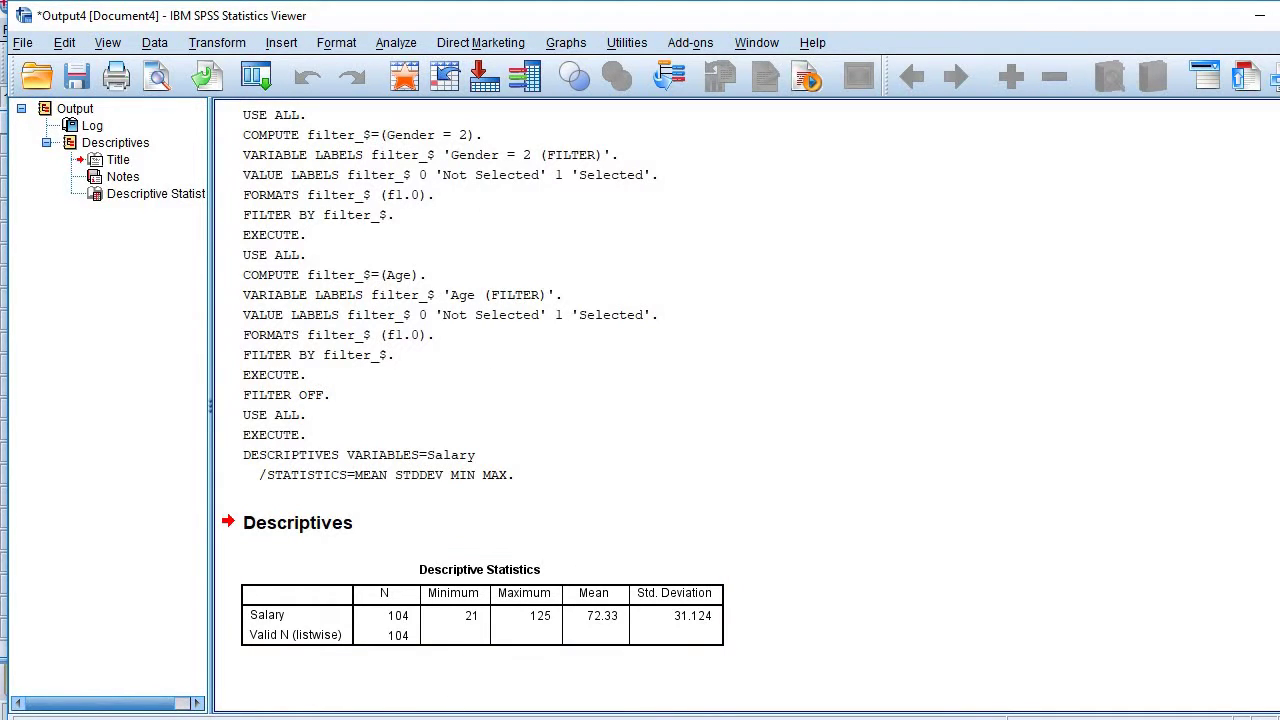
Return to the DataExercise data and inspect Gender codes in rows 5 and 11
mouse_move(452, 712)
left_click(457, 680)
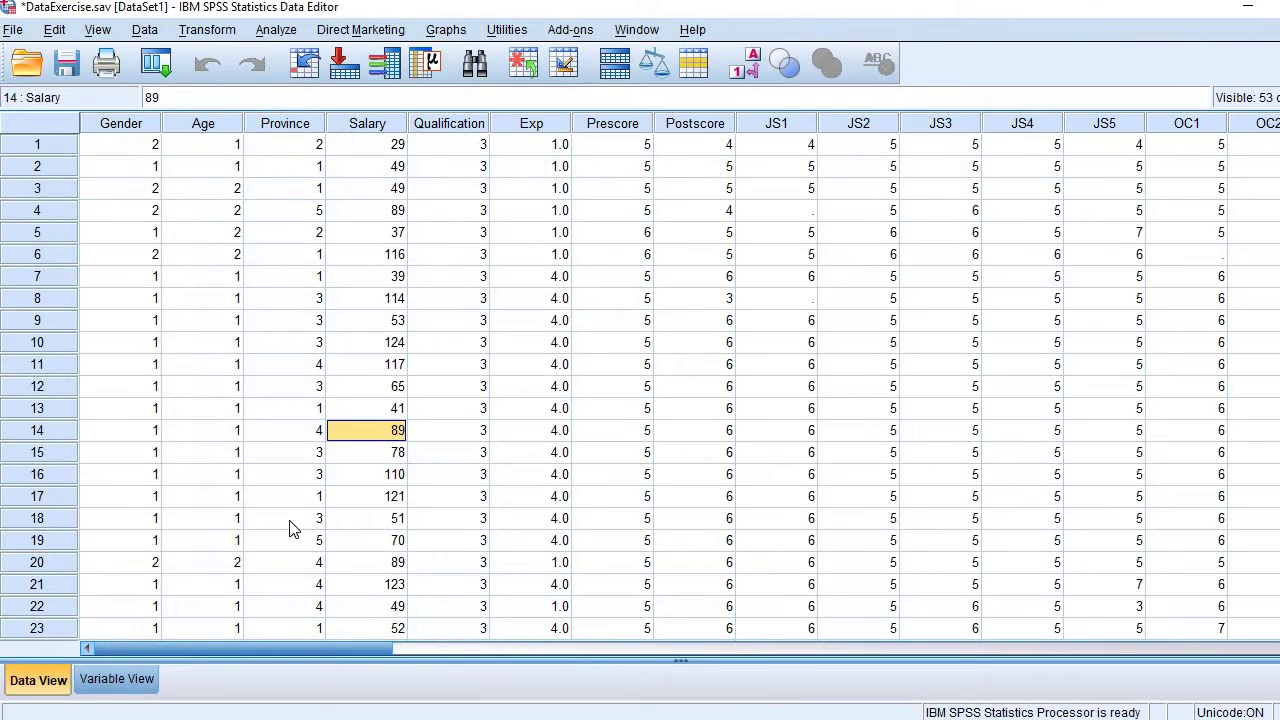
left_click(118, 236)
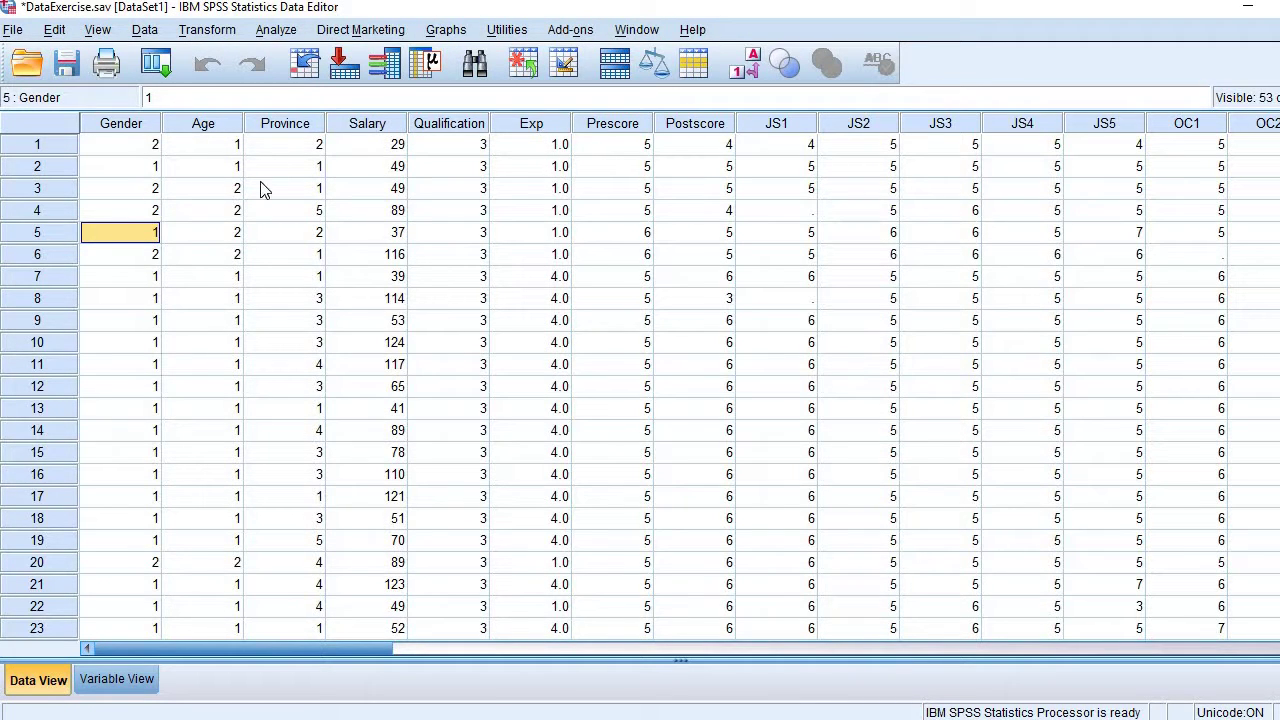
left_click(158, 167)
left_click(153, 366)
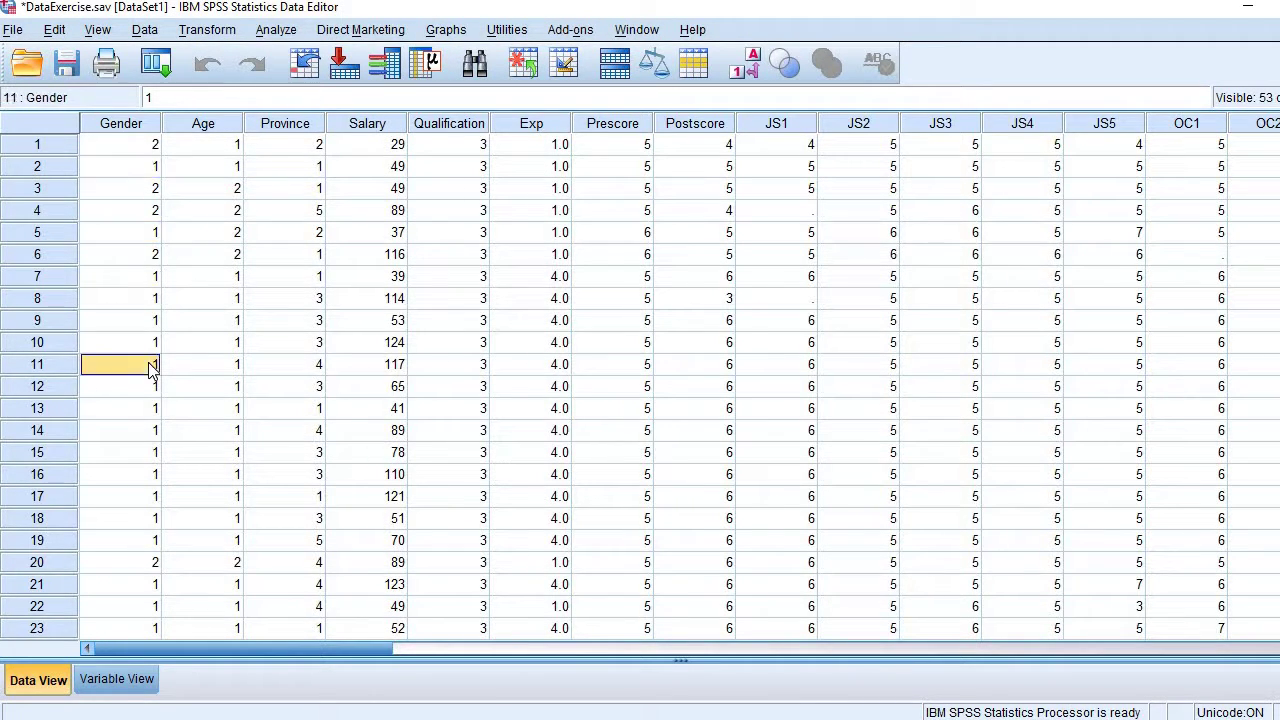
Check Gender's value labels (1 = Male, 2 = Female) in Variable View, then go back to Data View
left_click(118, 684)
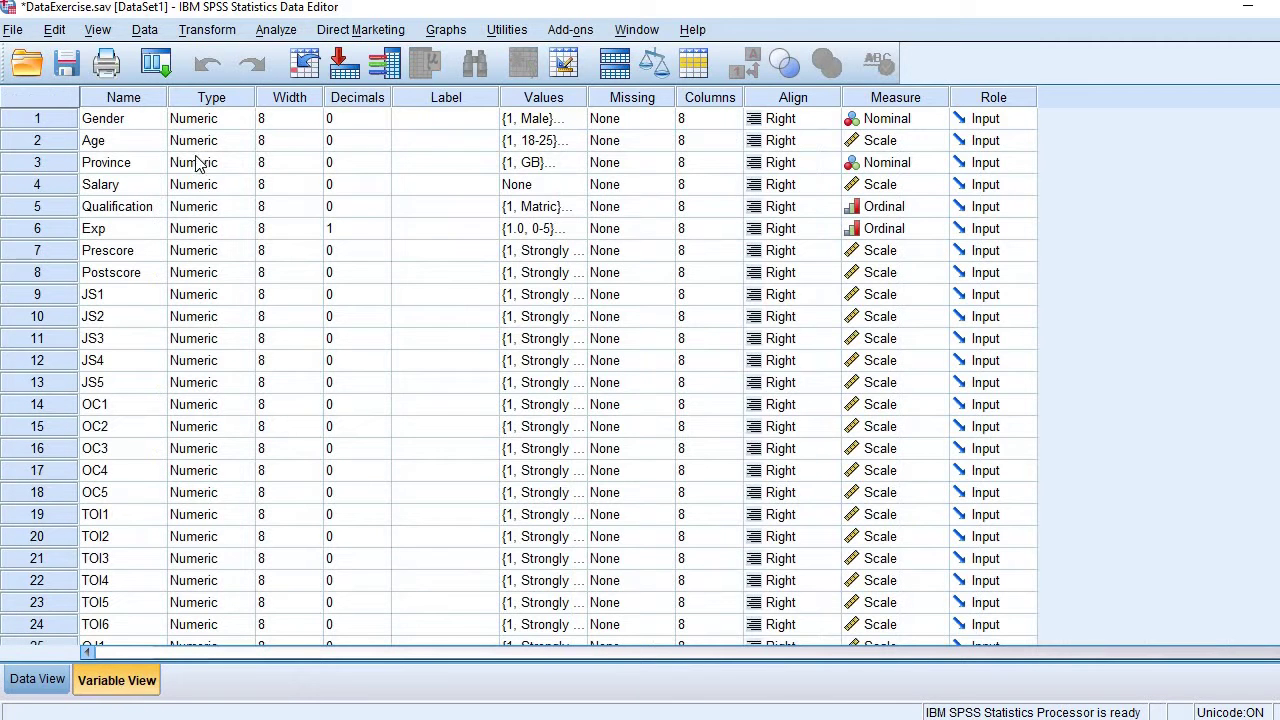
left_click(574, 120)
left_click(576, 119)
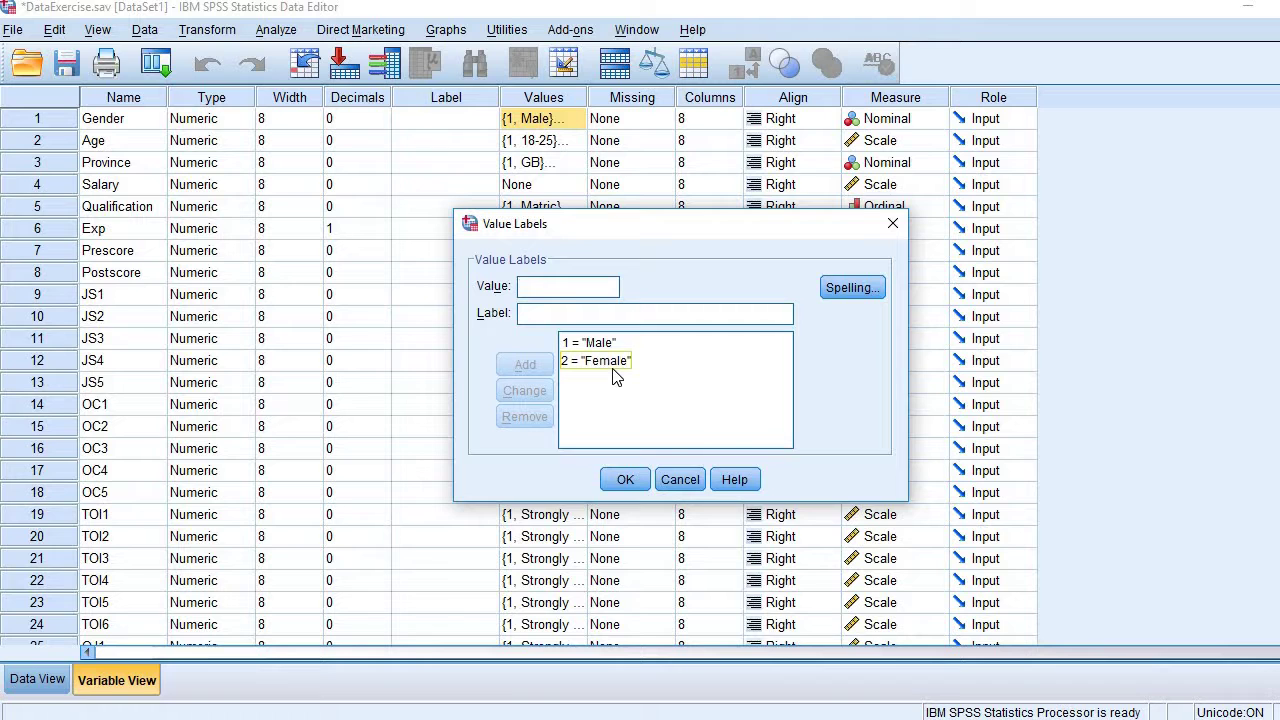
left_click(681, 484)
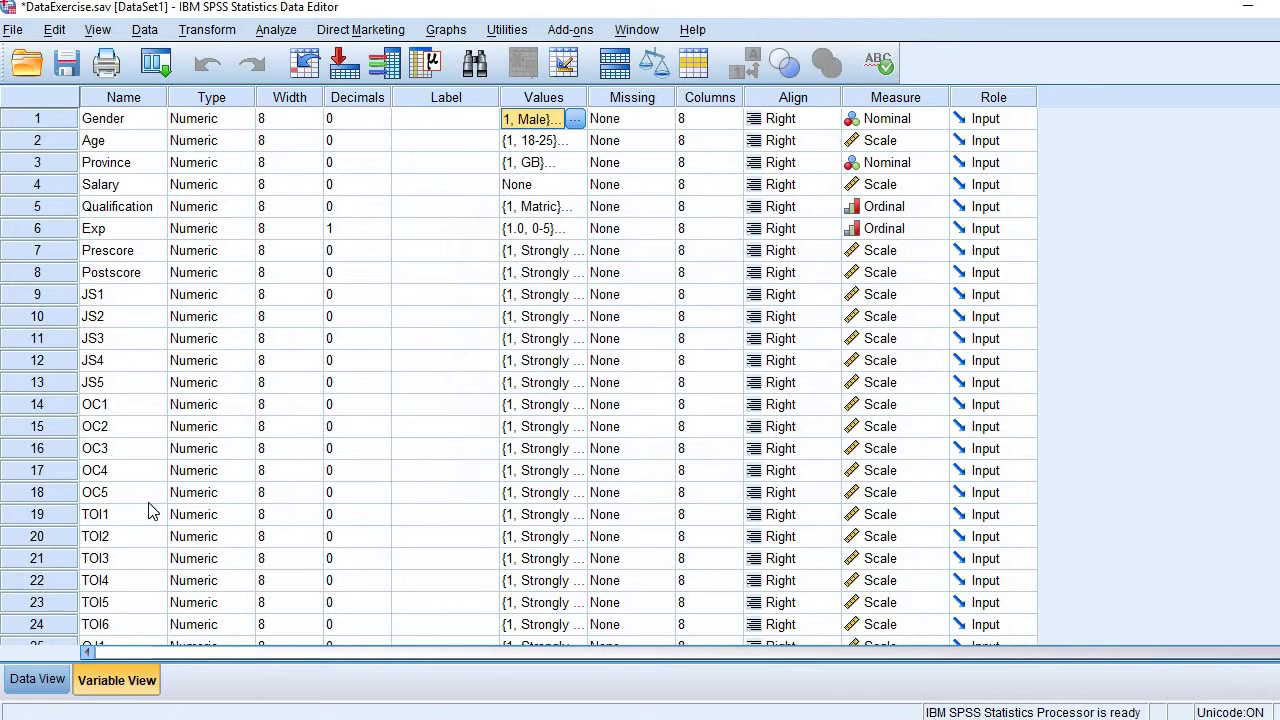
left_click(36, 680)
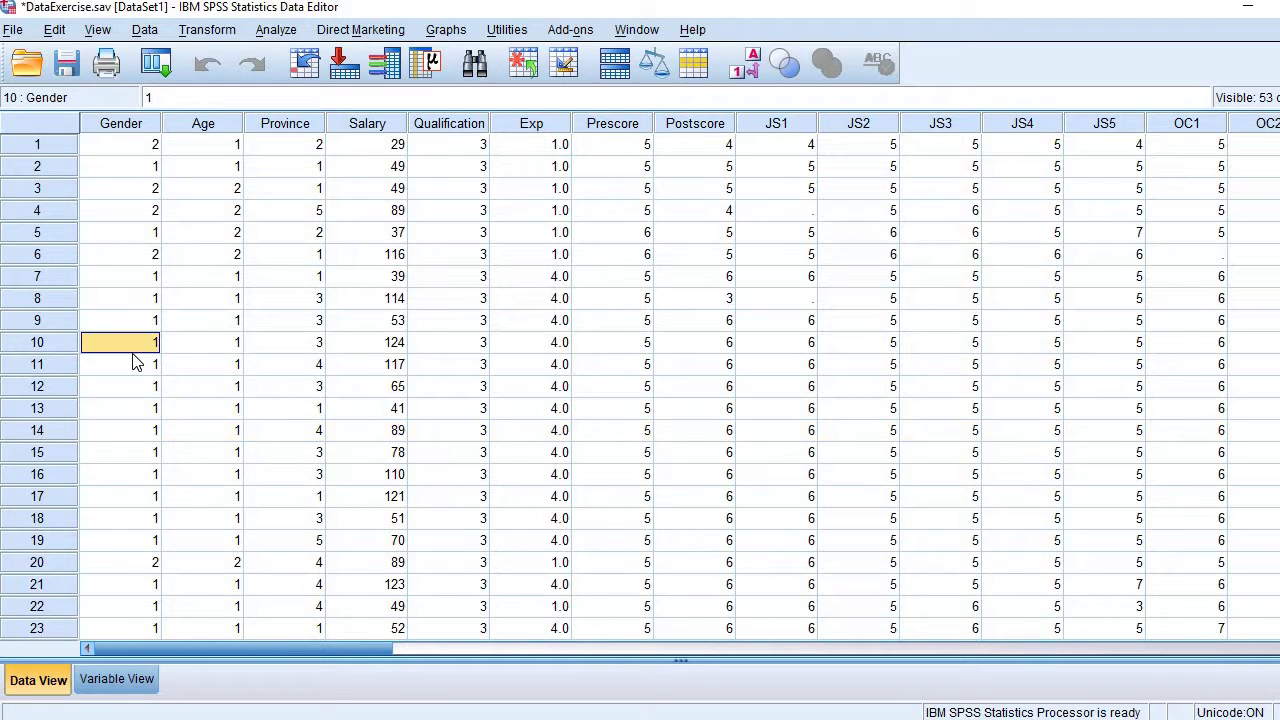
In Select Cases, choose 'If condition is satisfied' and open the condition editor
left_click(147, 30)
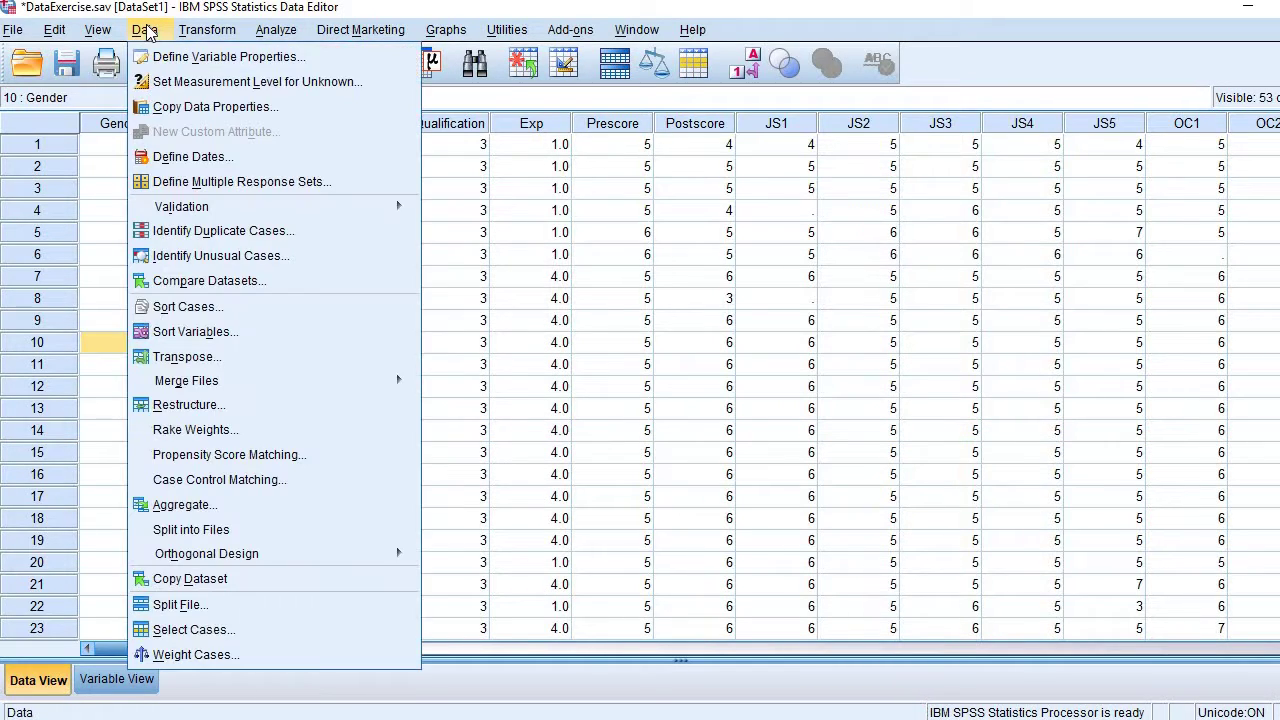
left_click(156, 630)
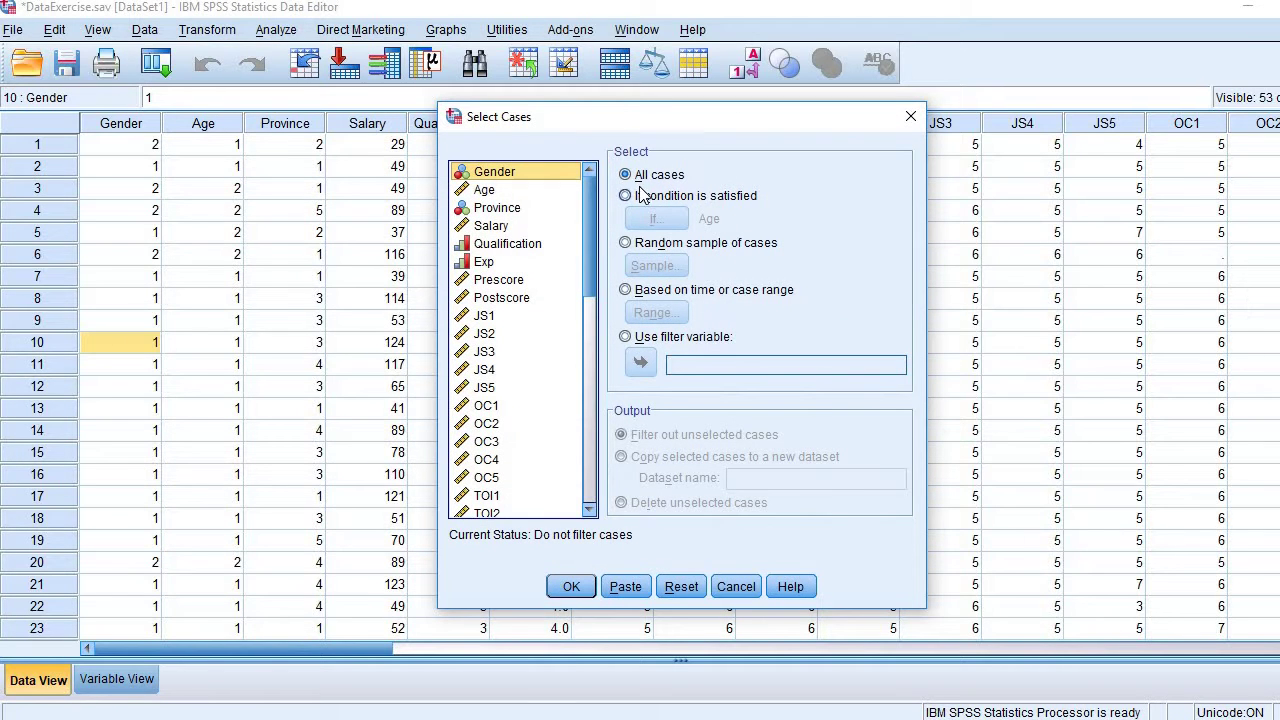
left_click(627, 196)
left_click(655, 218)
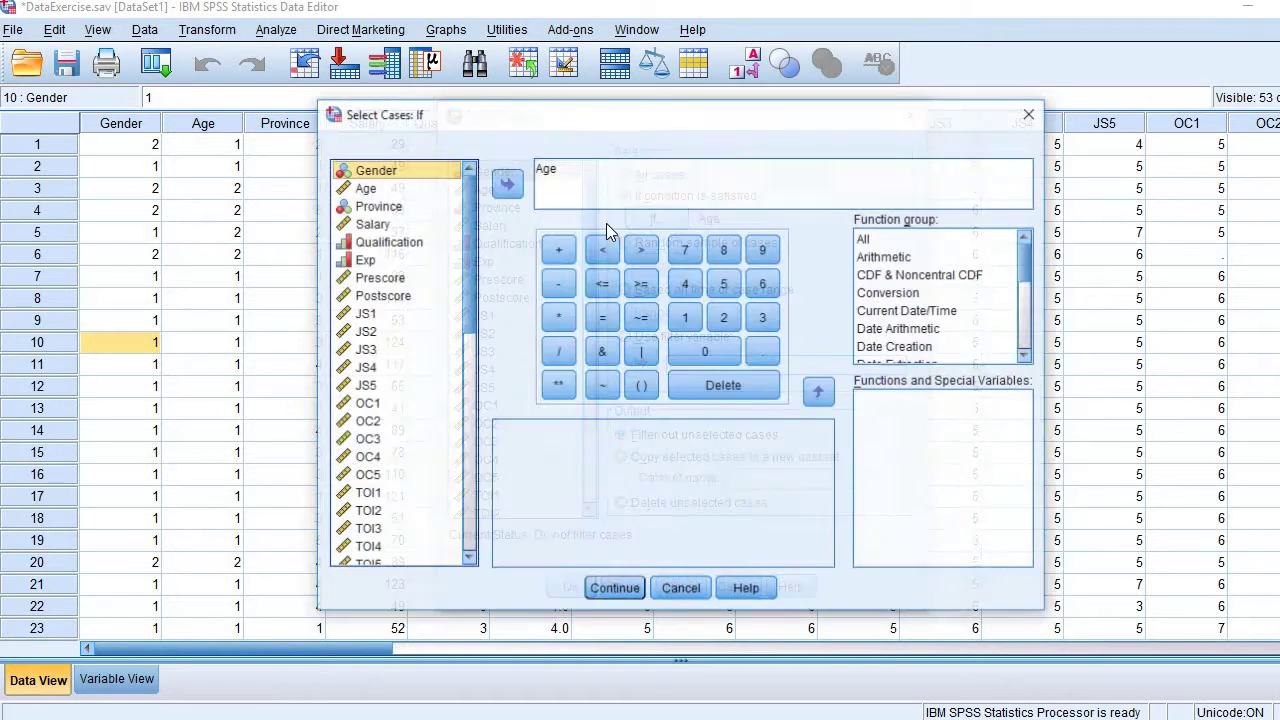
Replace the Age expression with Gender = 2 and apply the filter
left_click_drag(571, 183, 530, 176)
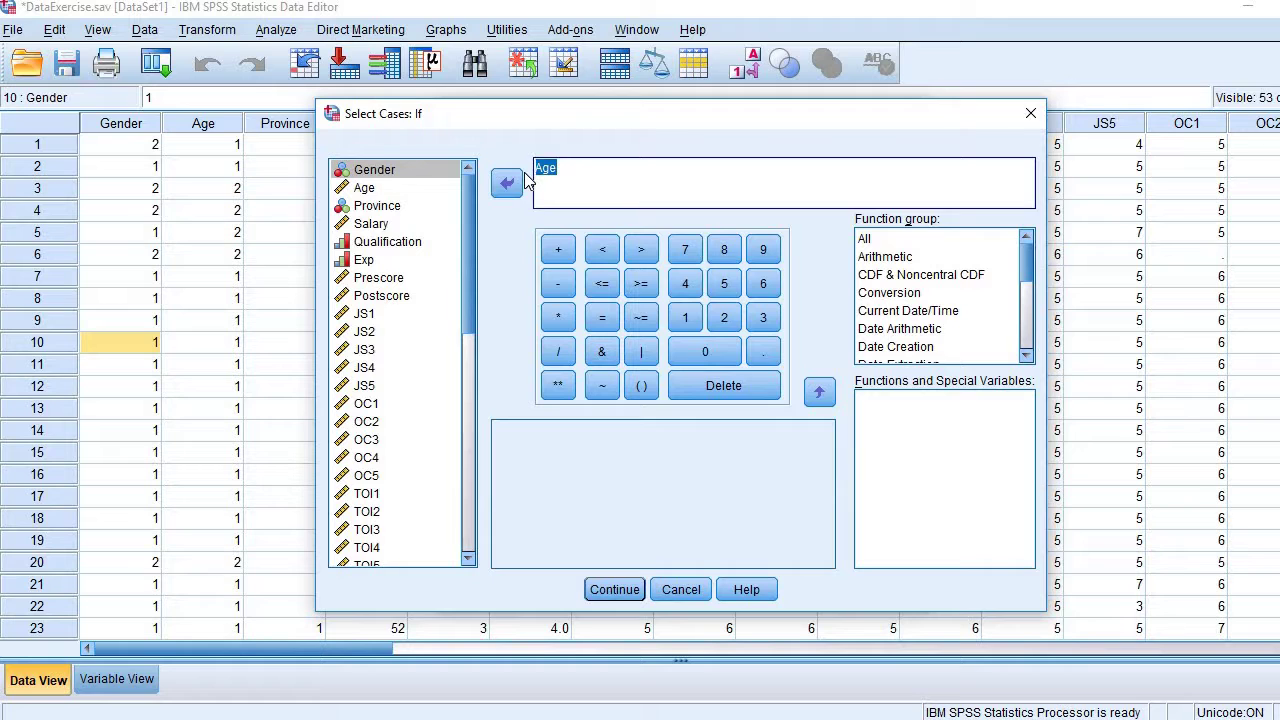
key("BackSpace")
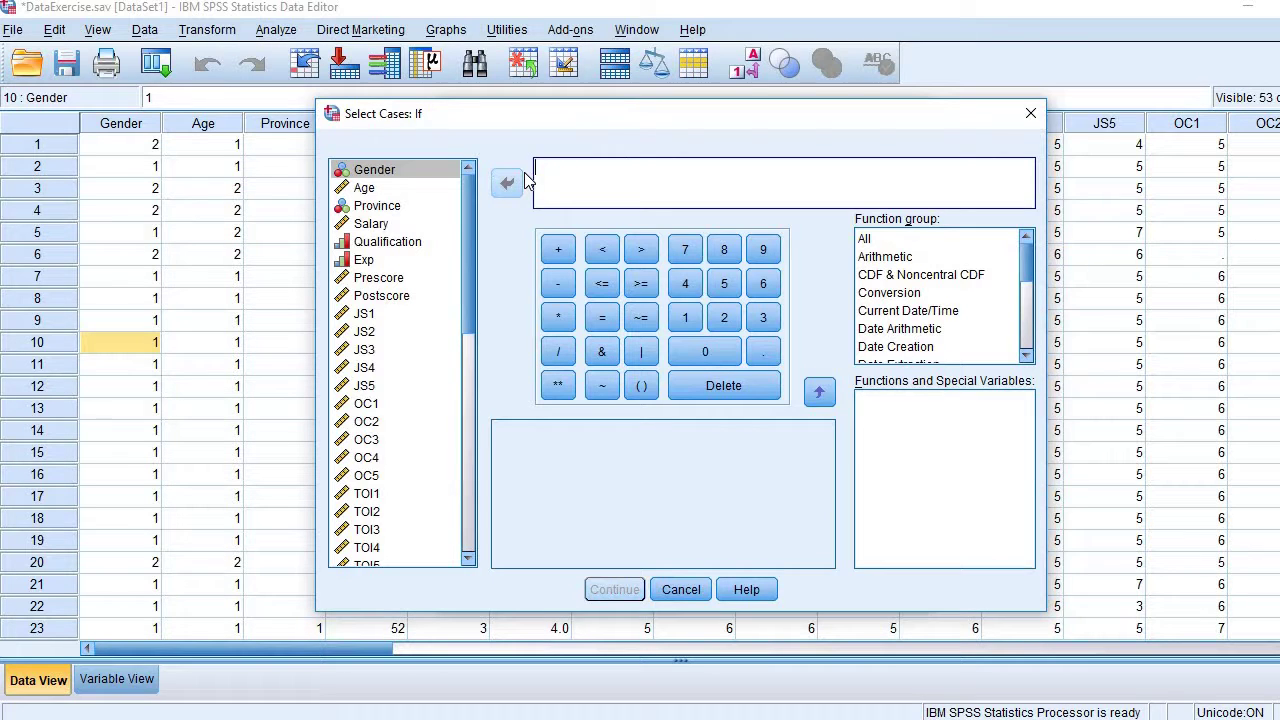
left_click(405, 172)
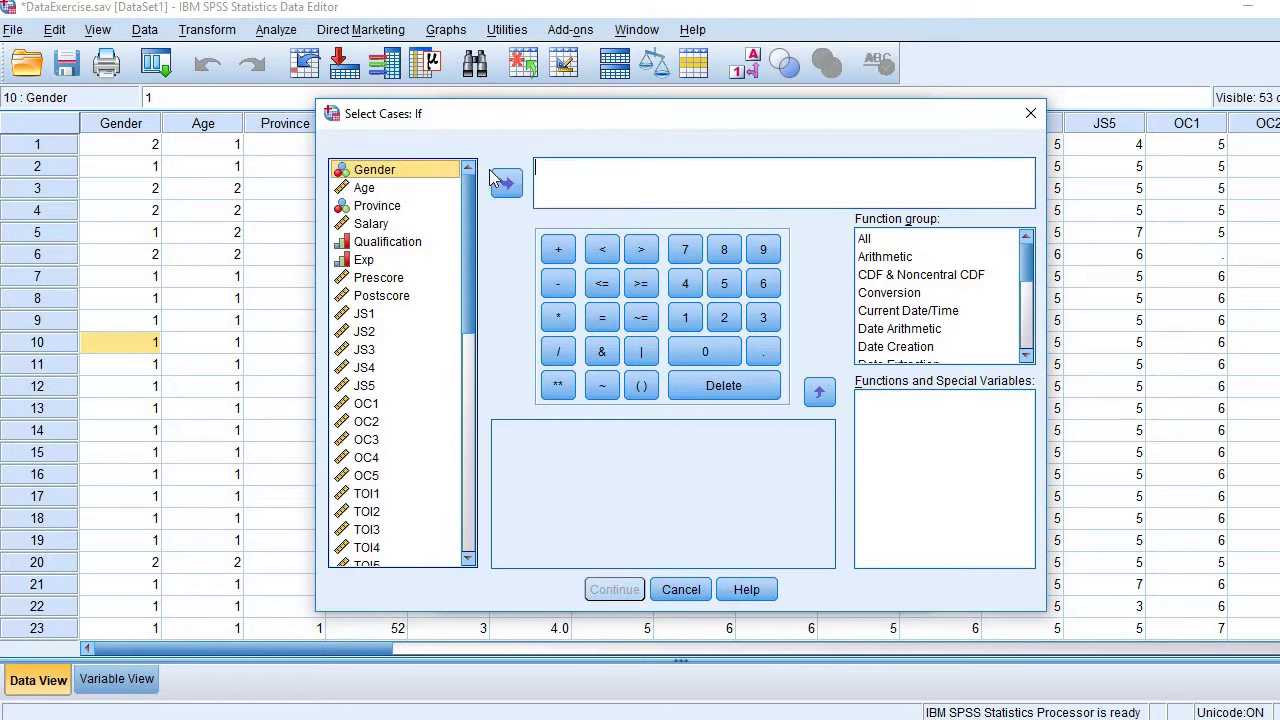
left_click(506, 182)
left_click(602, 317)
left_click(724, 317)
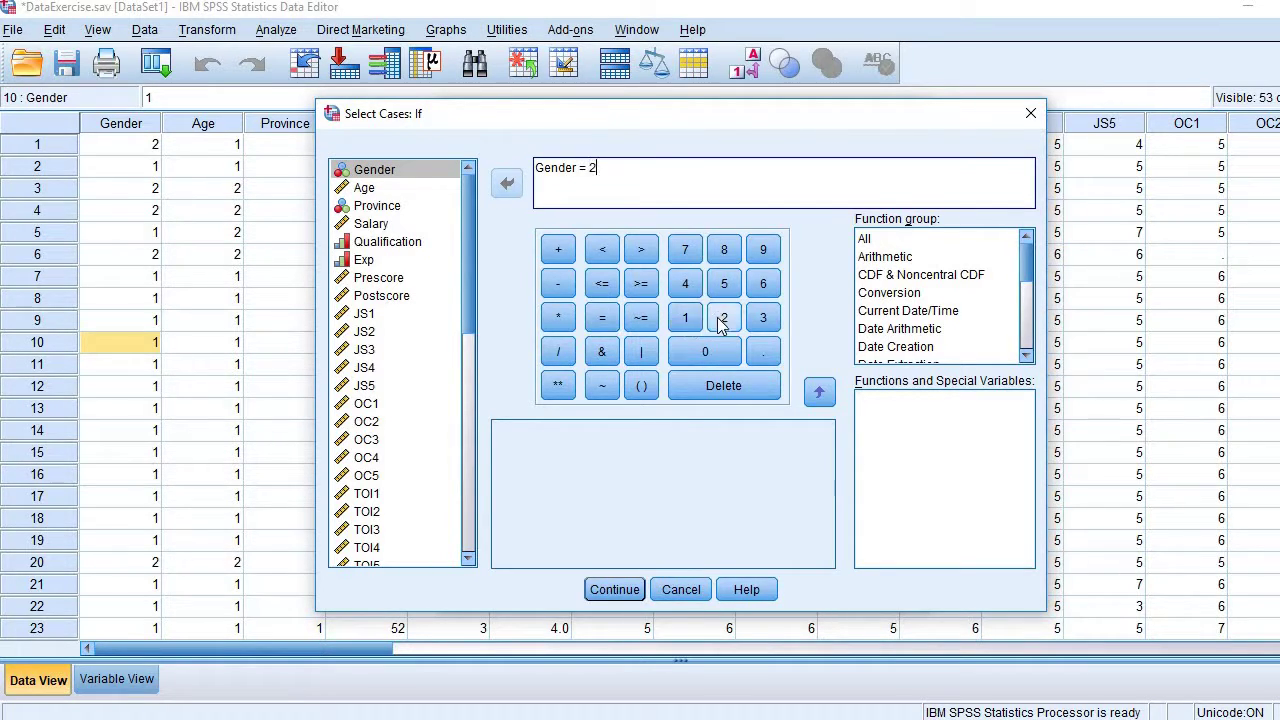
left_click(612, 589)
left_click(572, 588)
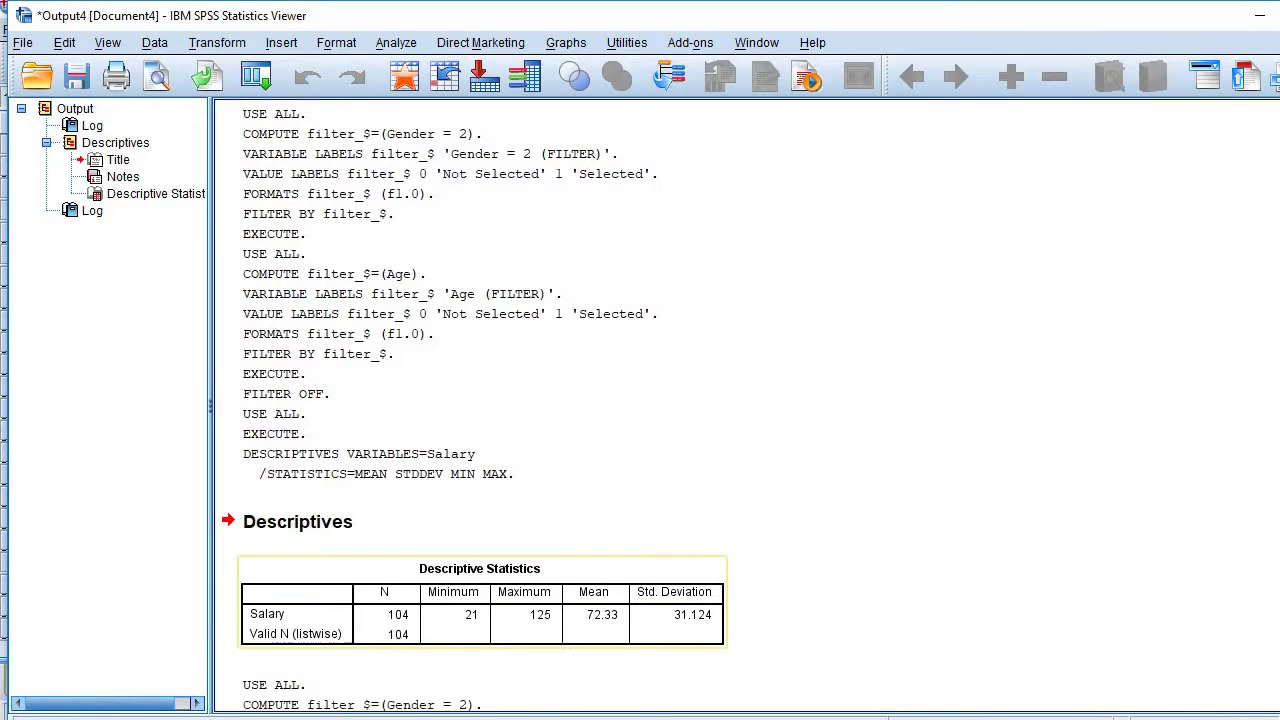
left_click(425, 686)
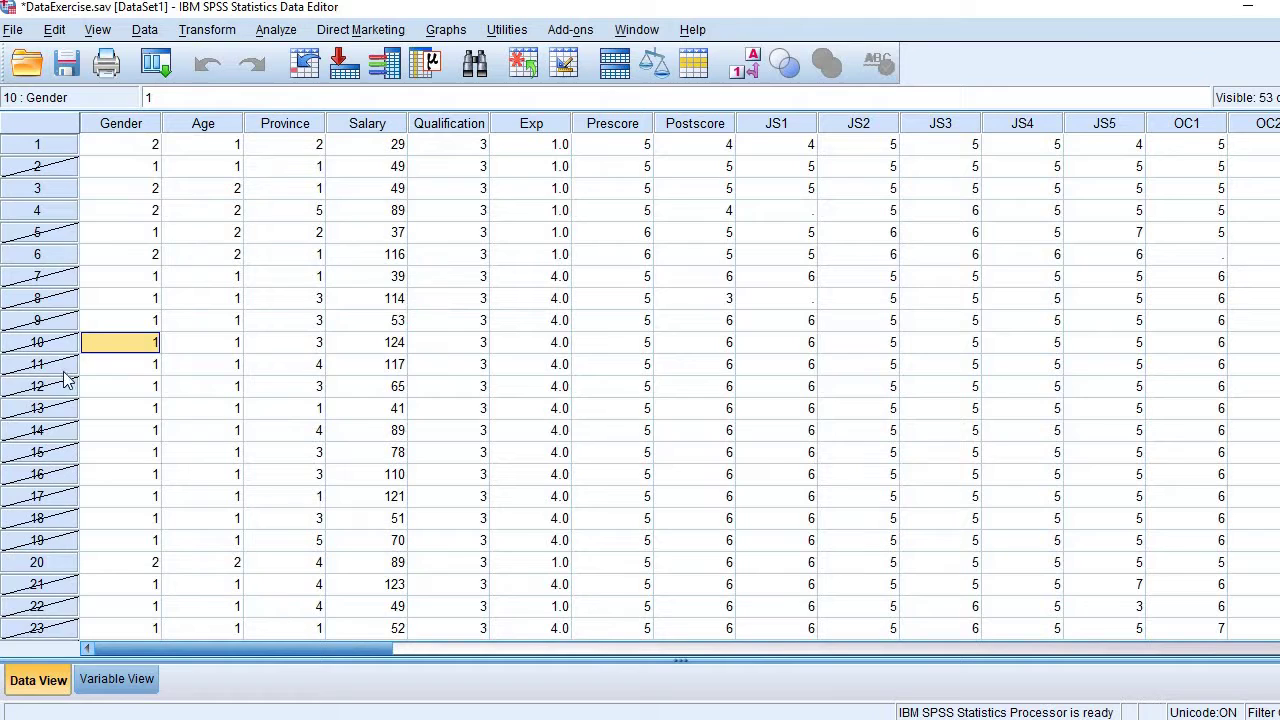
left_click(150, 192)
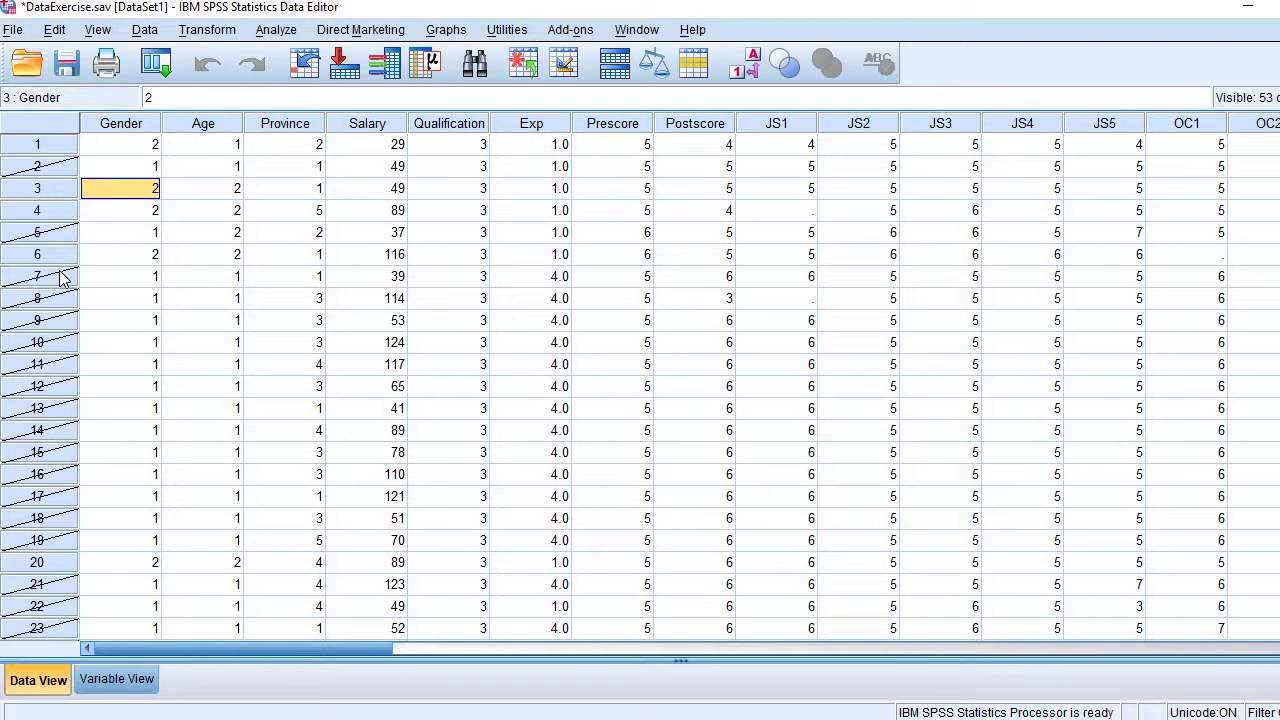
scroll(60, 287, "down", 8)
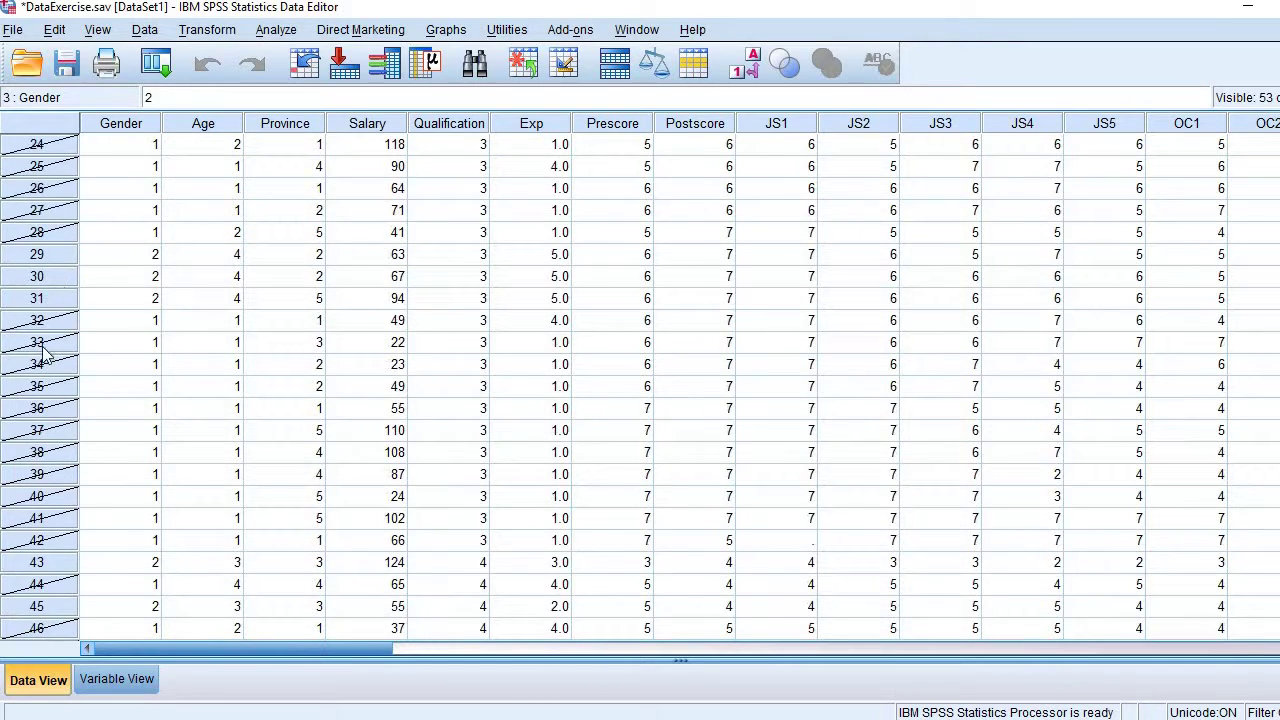
scroll(50, 446, "down", 8)
scroll(50, 446, "up", 8)
scroll(55, 436, "up", 8)
left_click(150, 326)
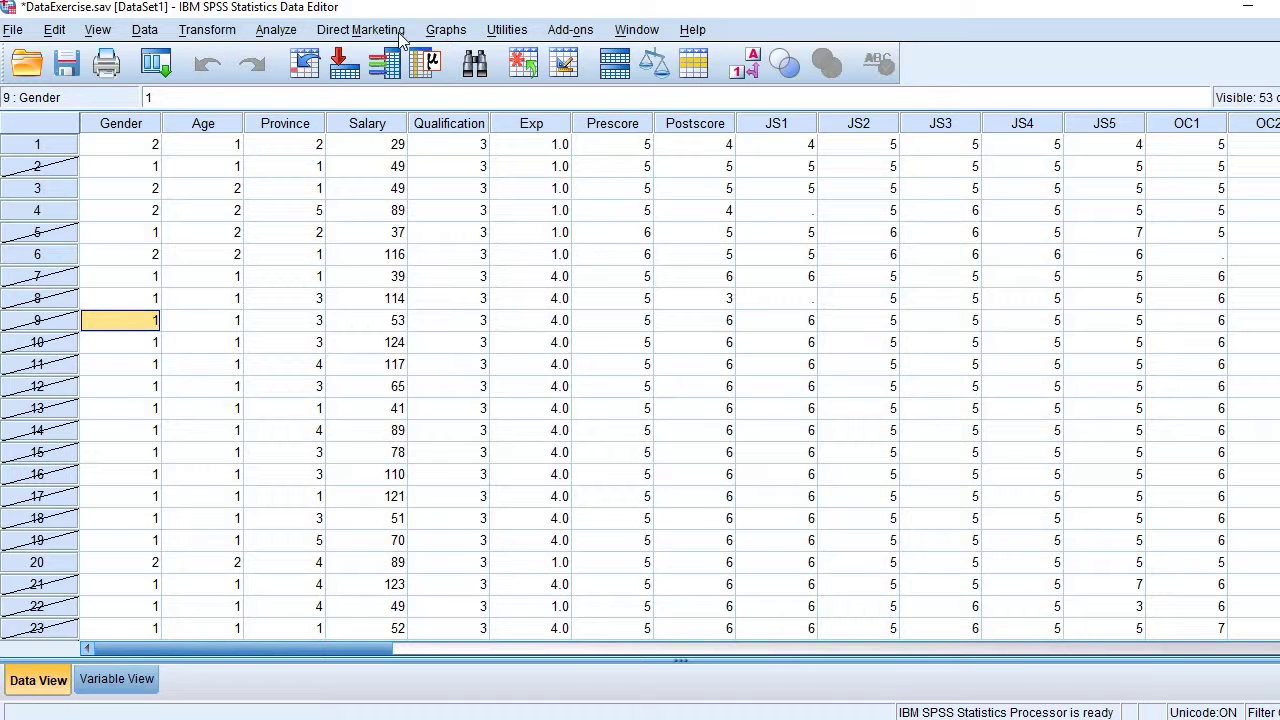
Set up a One-Sample T Test with Salary as the test variable
left_click(283, 32)
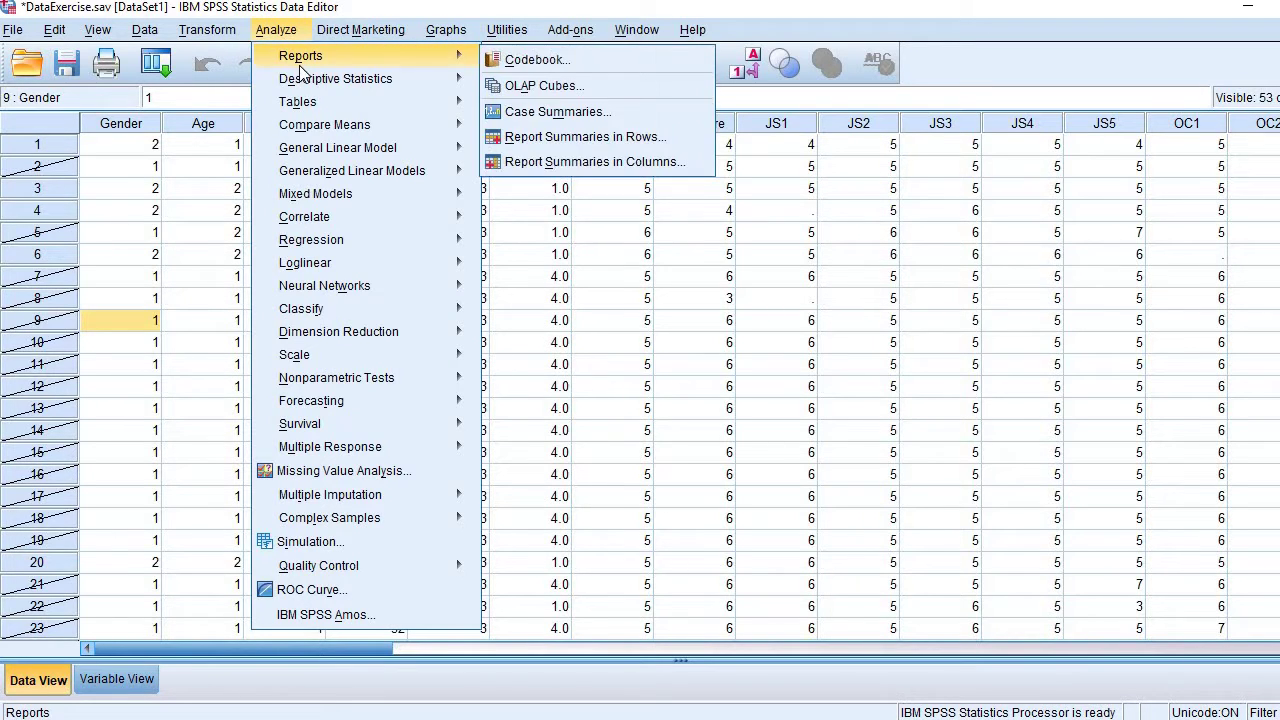
mouse_move(395, 132)
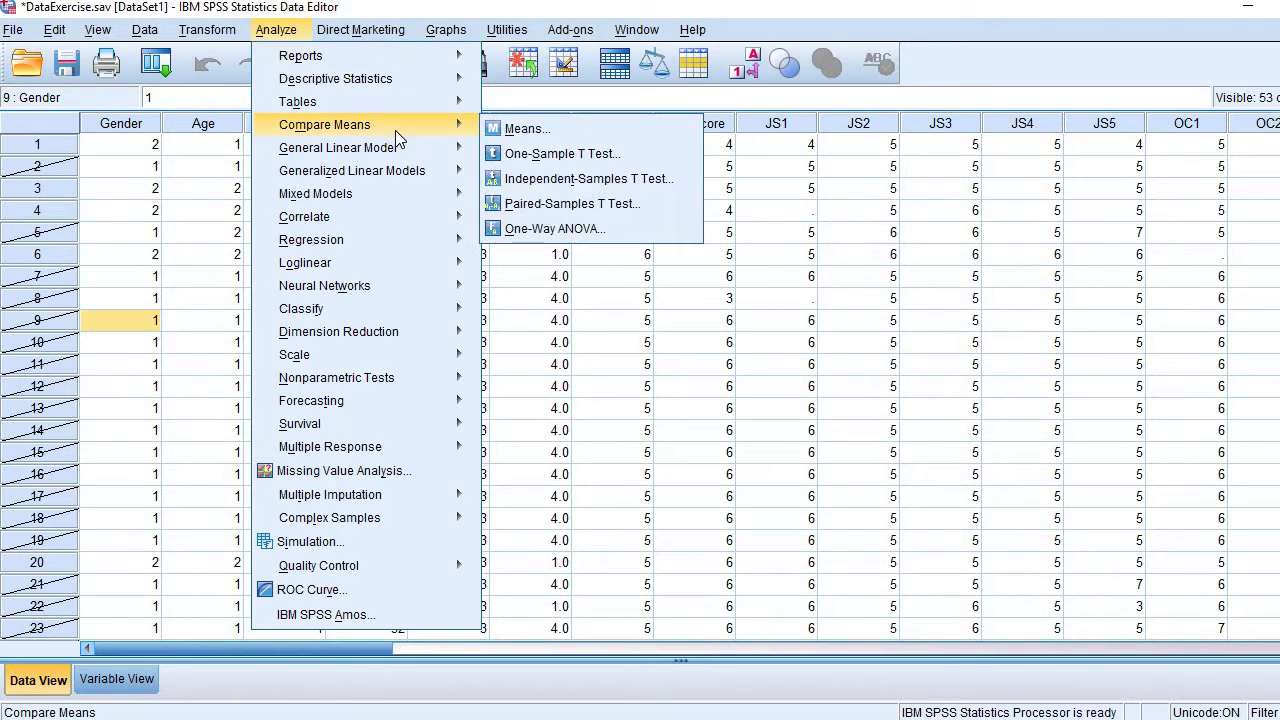
left_click(533, 155)
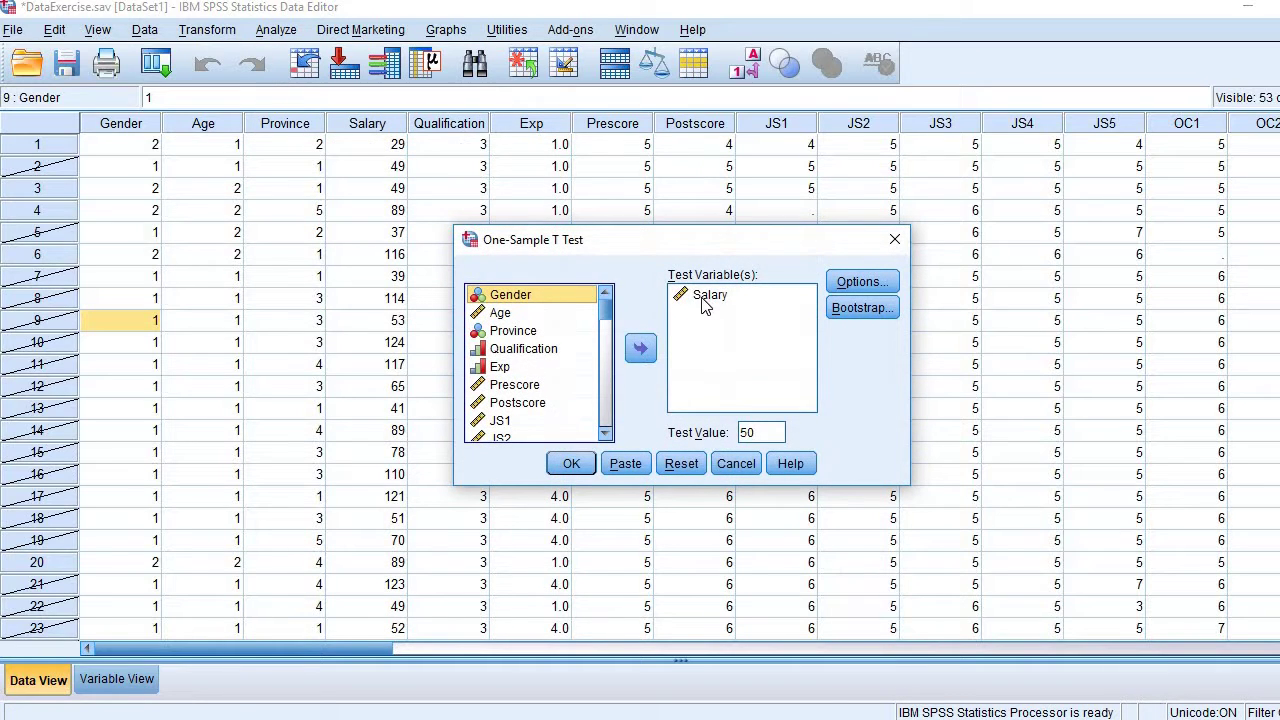
left_click(710, 298)
left_click(653, 346)
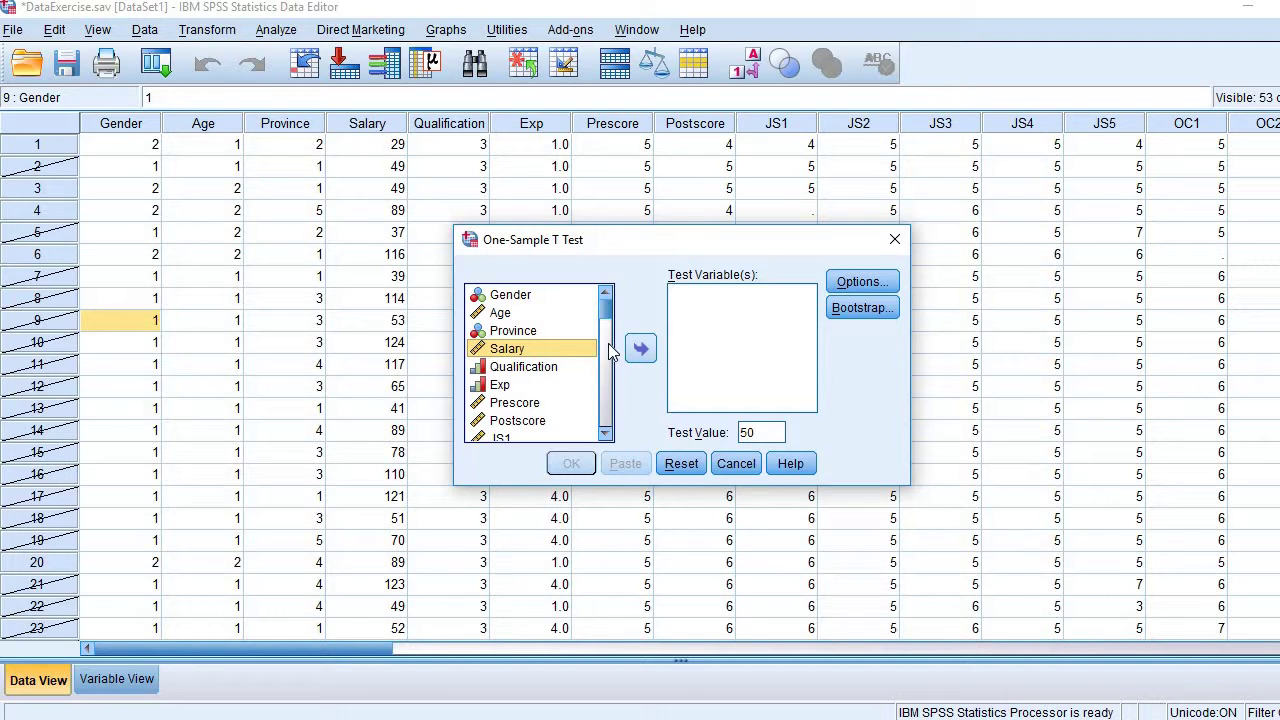
left_click(648, 349)
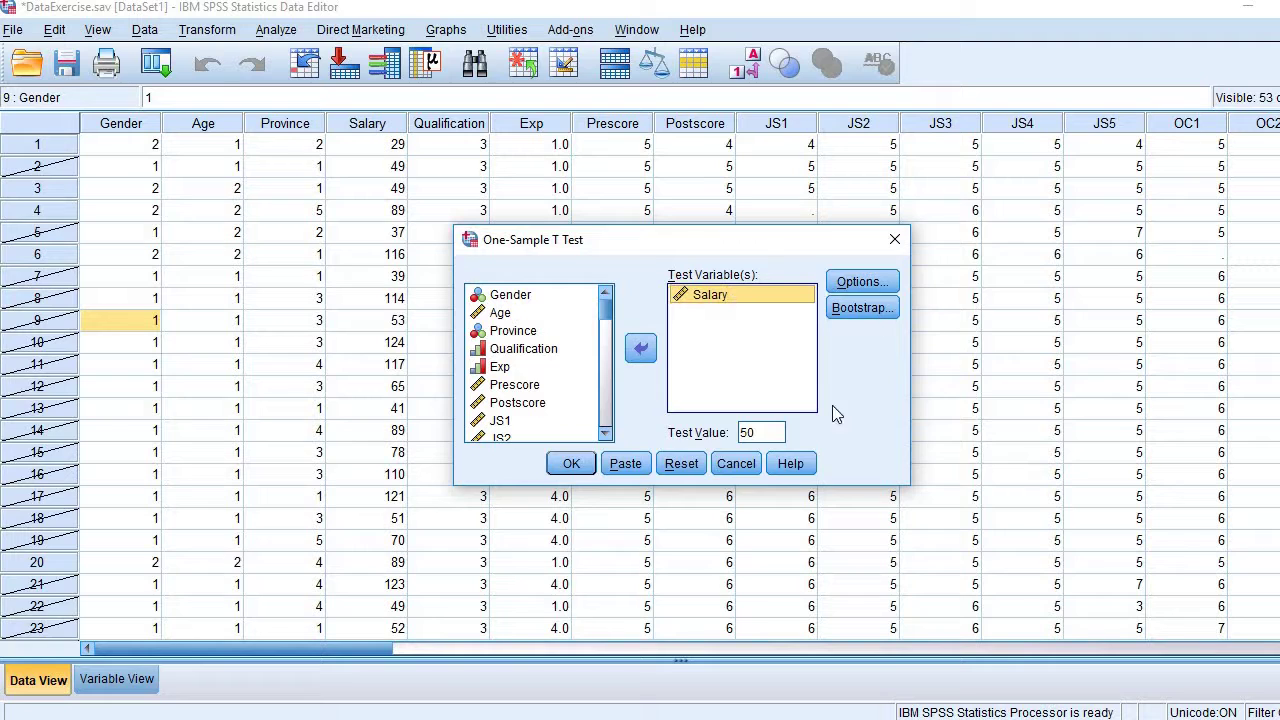
Change the test value from 50 to 72 and run the t-test
left_click(763, 435)
left_click_drag(765, 434, 733, 432)
key("BackSpace")
type("72")
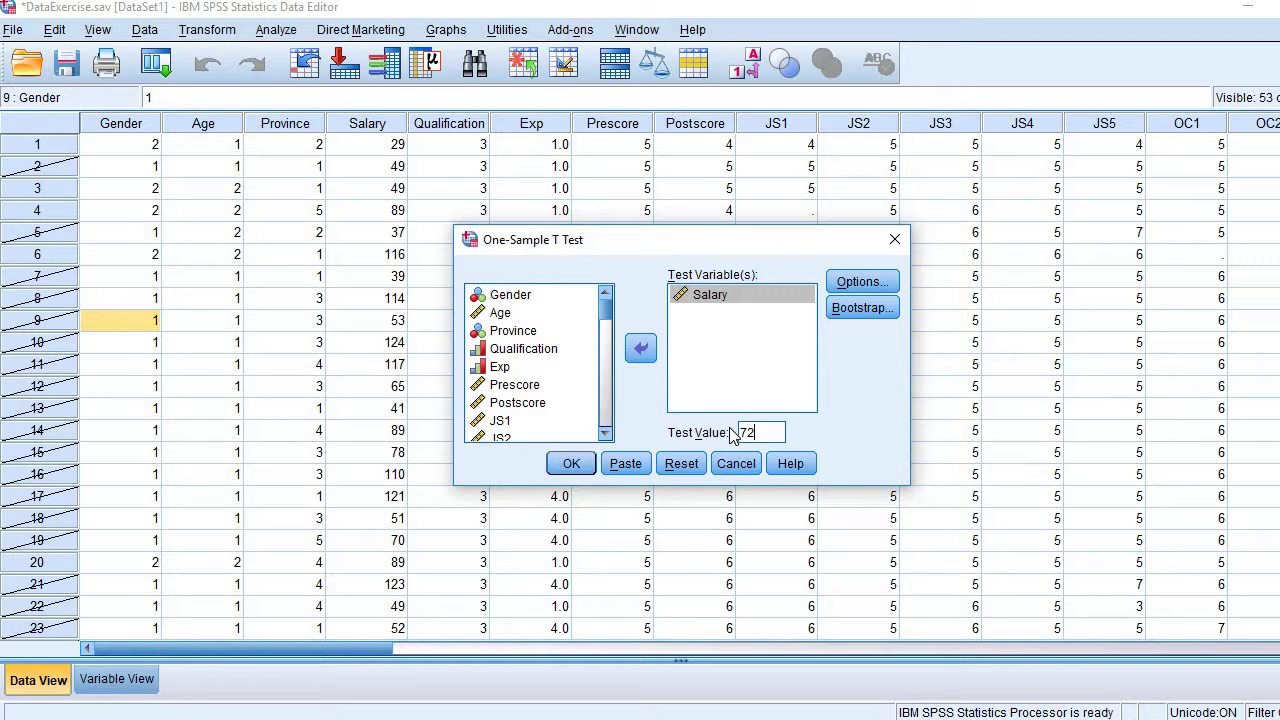
left_click(578, 465)
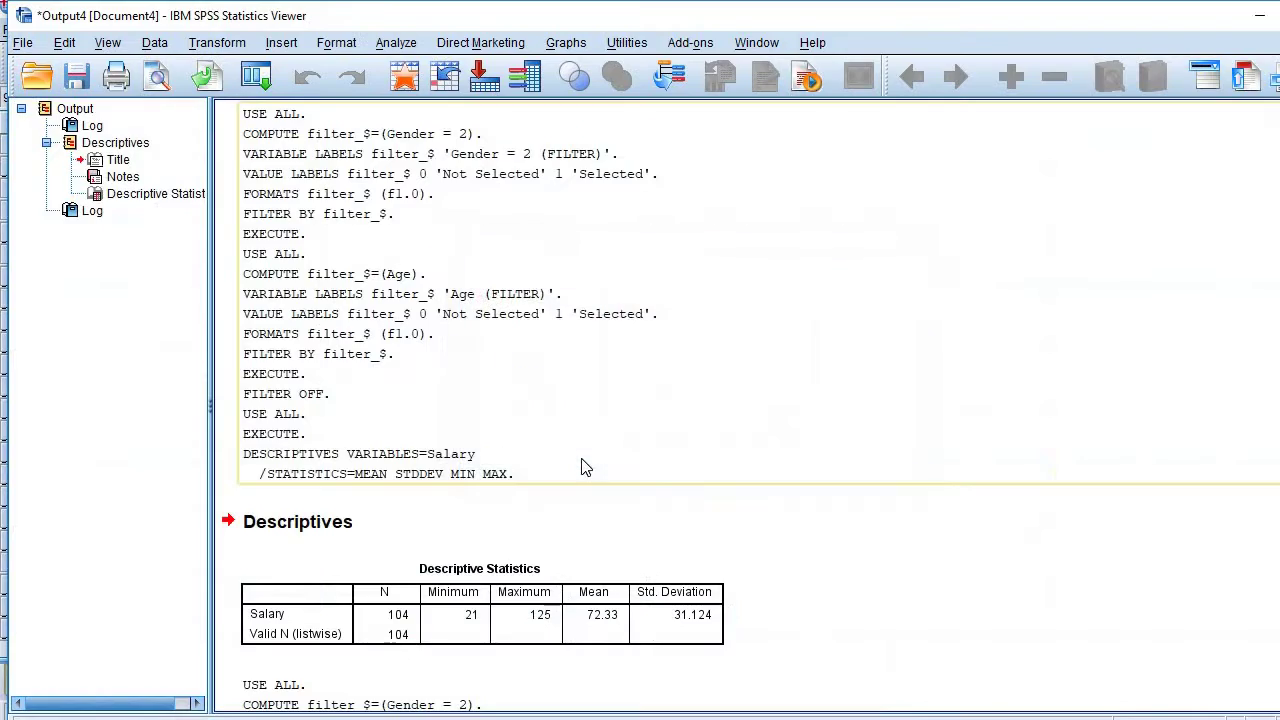